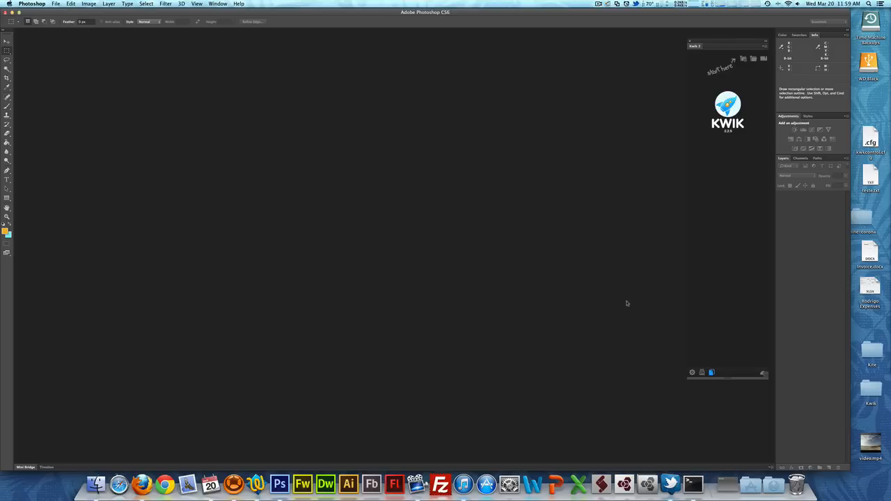
- Review the device choices offered for a new Kwik project, and cancel without creating one
click(744, 59)
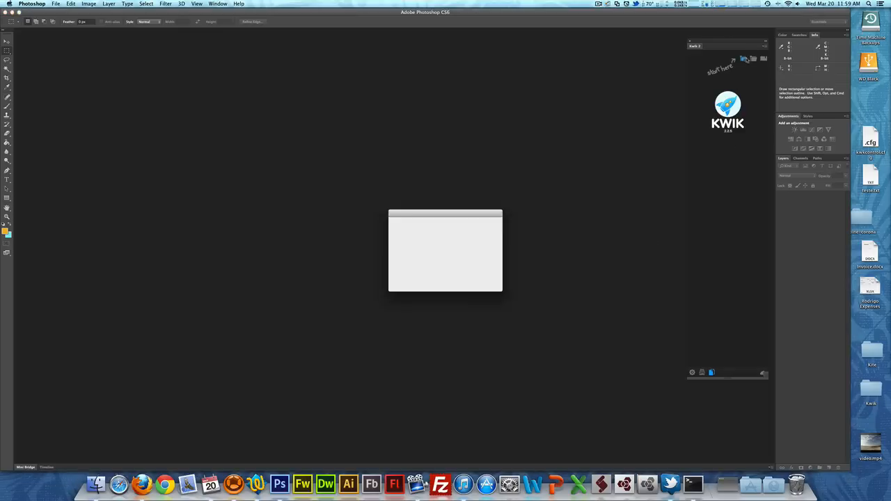
click(473, 244)
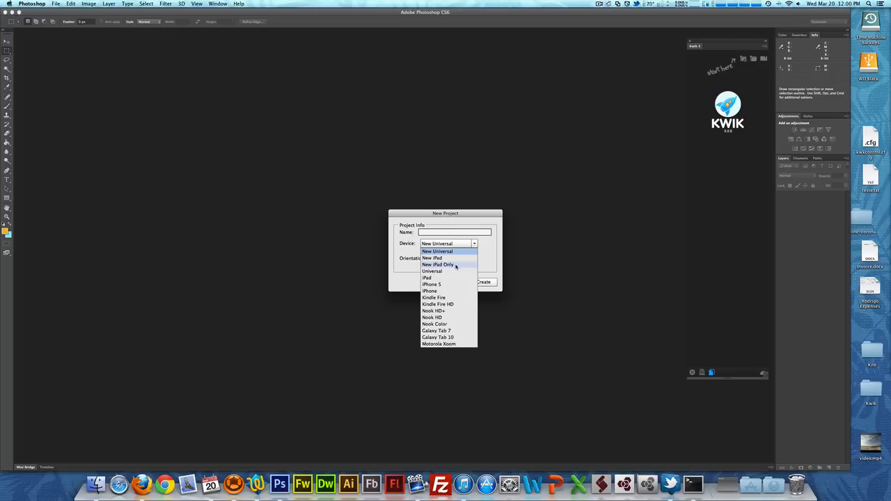
click(456, 266)
click(452, 284)
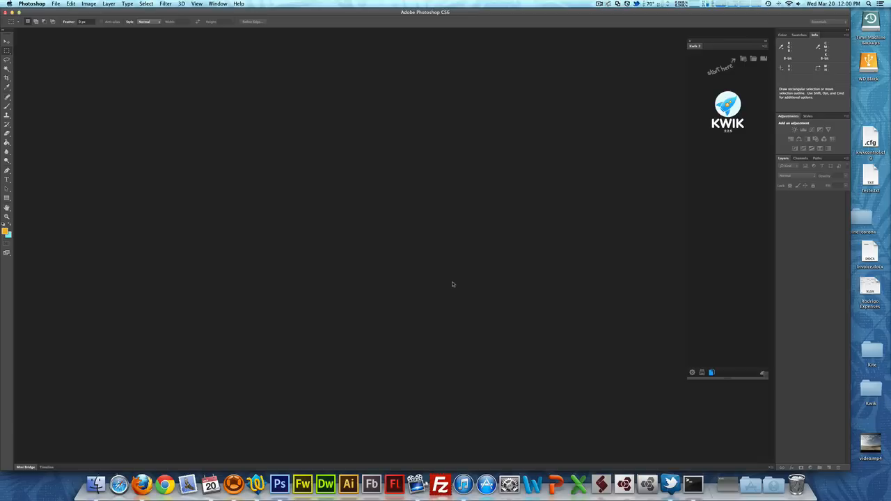
- Reopen the last project, Mag_Test, and view the page's external code options without adding any code
click(763, 59)
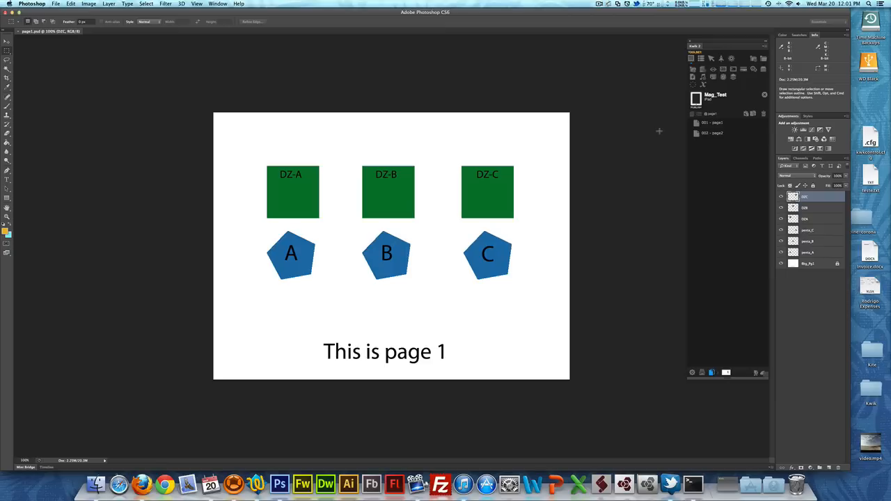
click(732, 72)
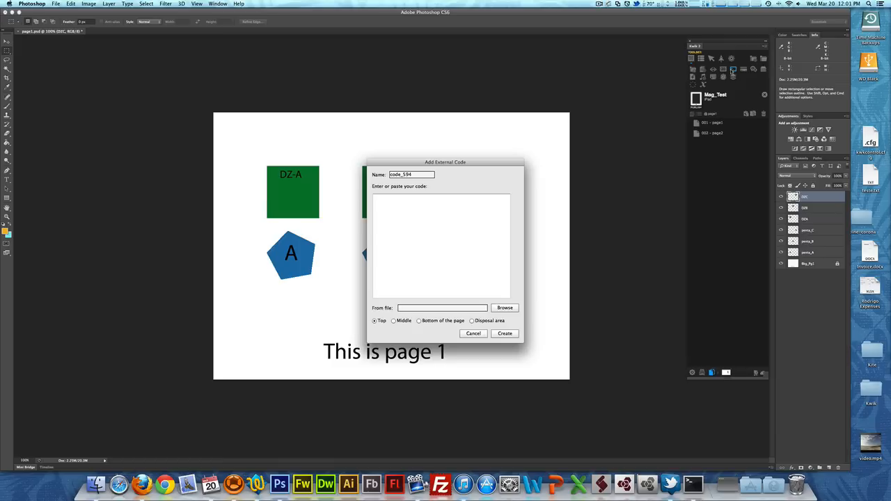
click(383, 227)
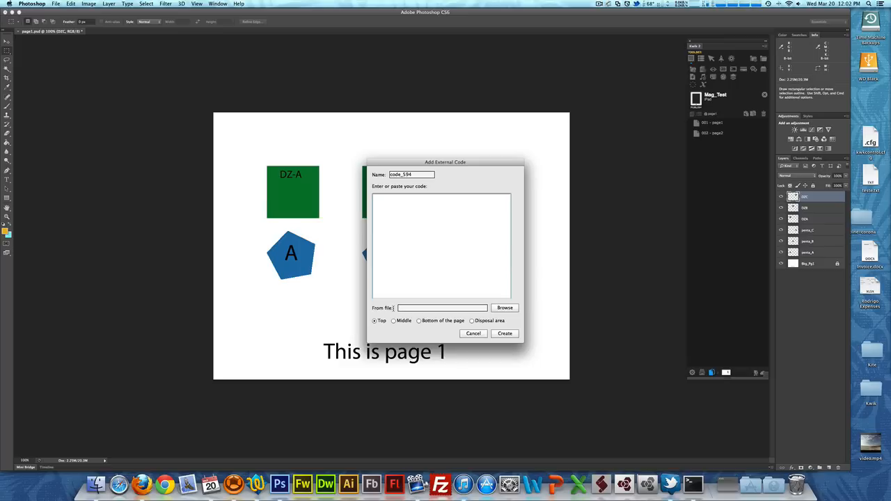
click(473, 333)
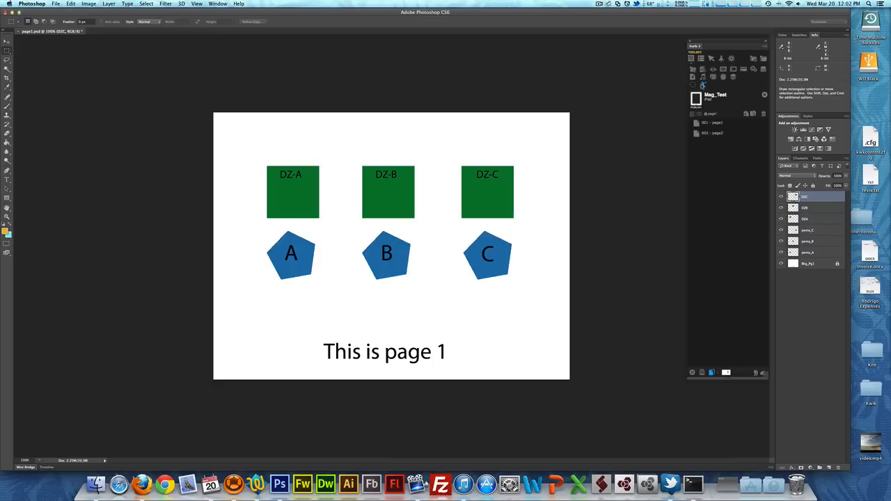
- Examine the options for adding external code to the main.lua page, and cancel without adding anything
click(724, 71)
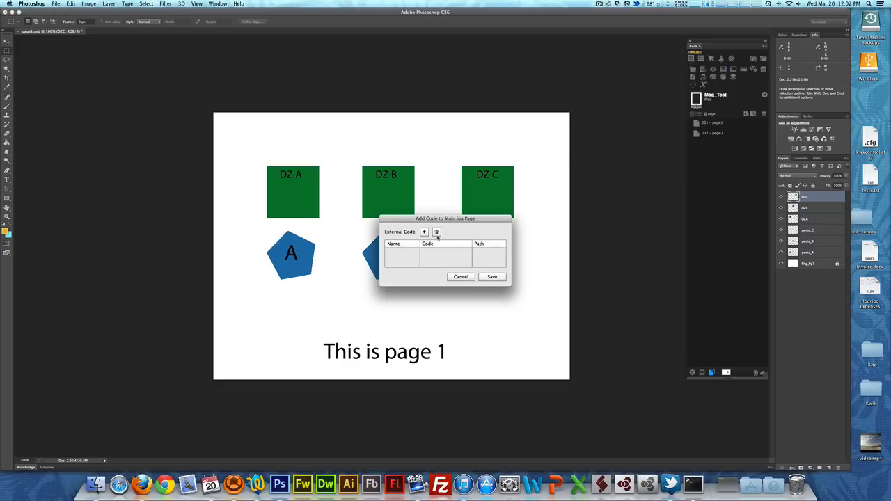
drag(451, 223, 427, 113)
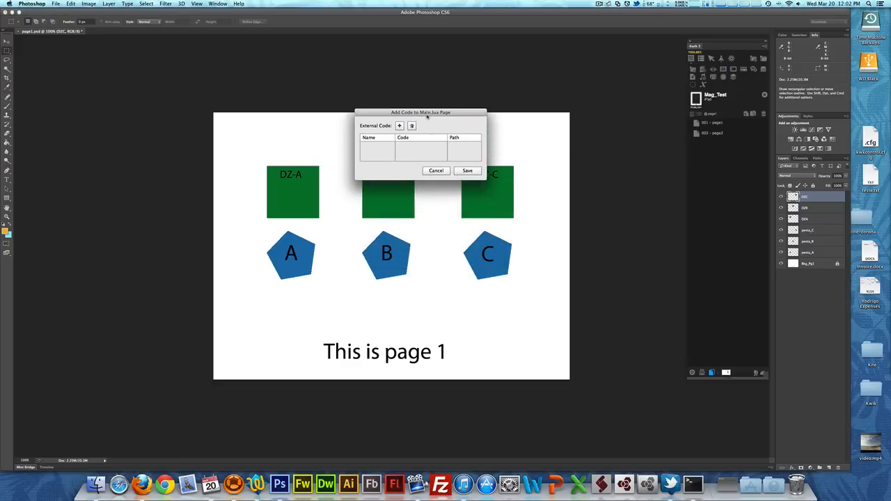
click(399, 123)
drag(457, 169, 433, 186)
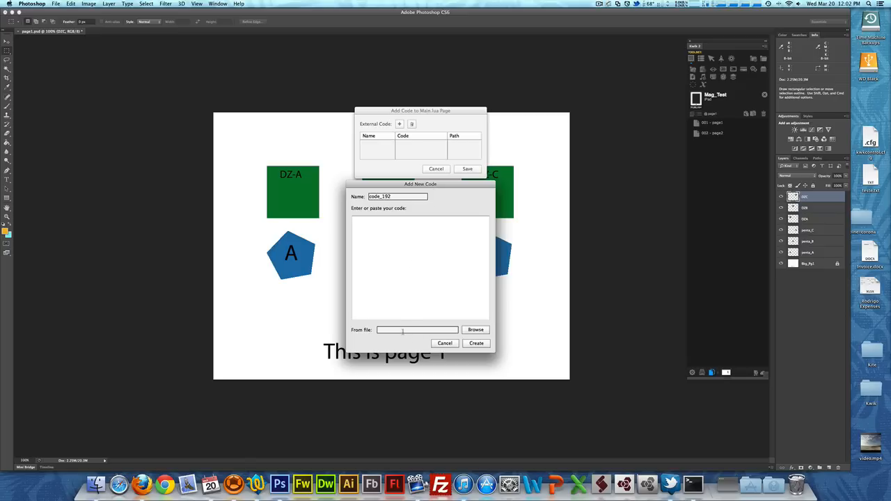
click(445, 343)
click(437, 169)
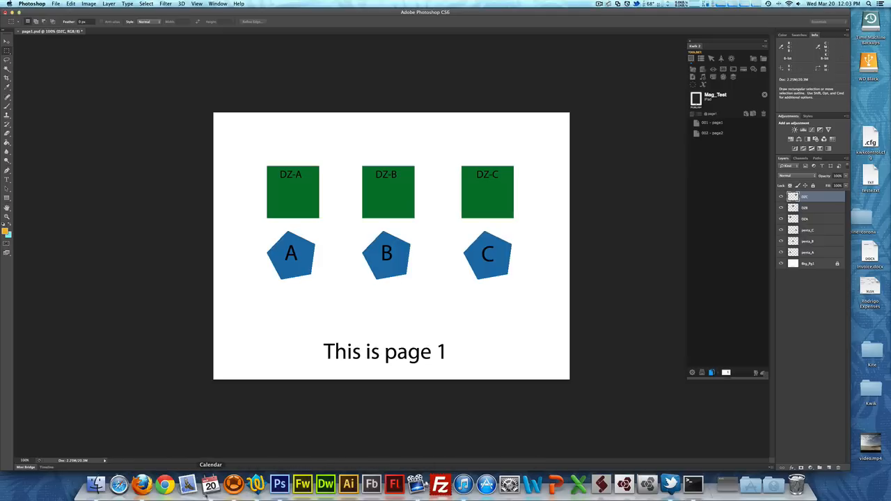
- Switch to Corona Simulator and test placing pentagons A and B on their drop zones and moving C outside its own
click(233, 485)
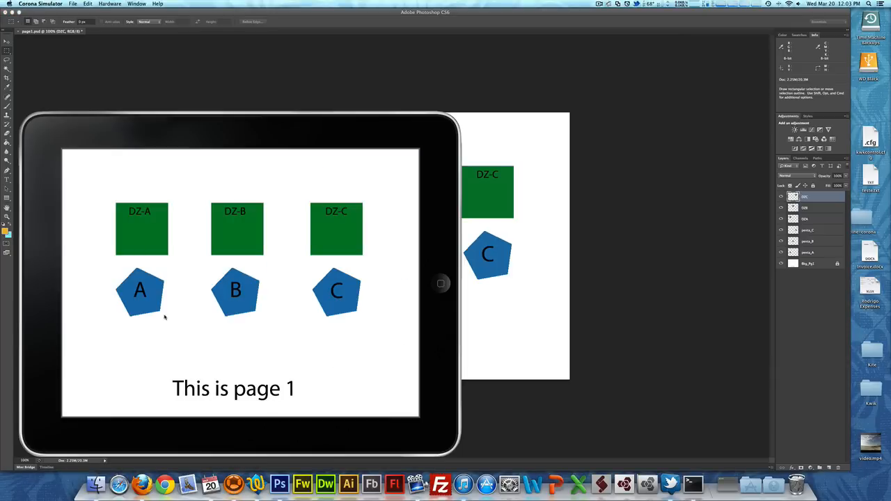
drag(138, 277, 139, 211)
drag(235, 296, 236, 232)
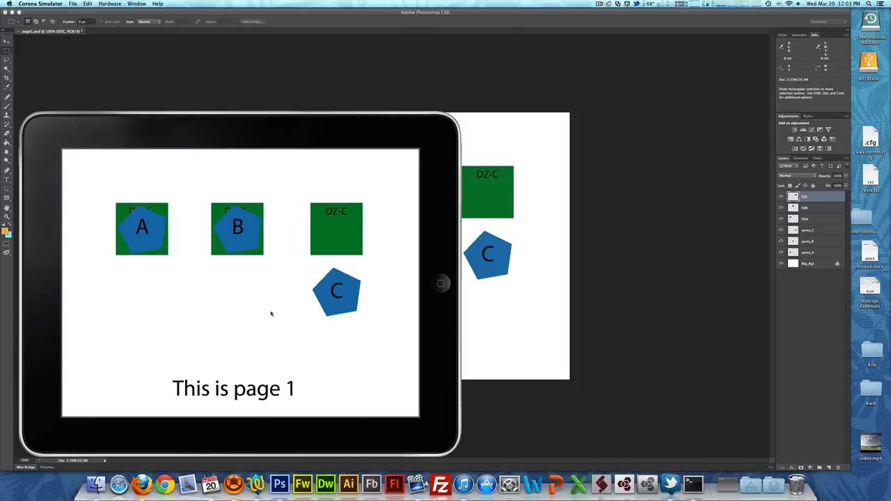
drag(341, 303, 124, 193)
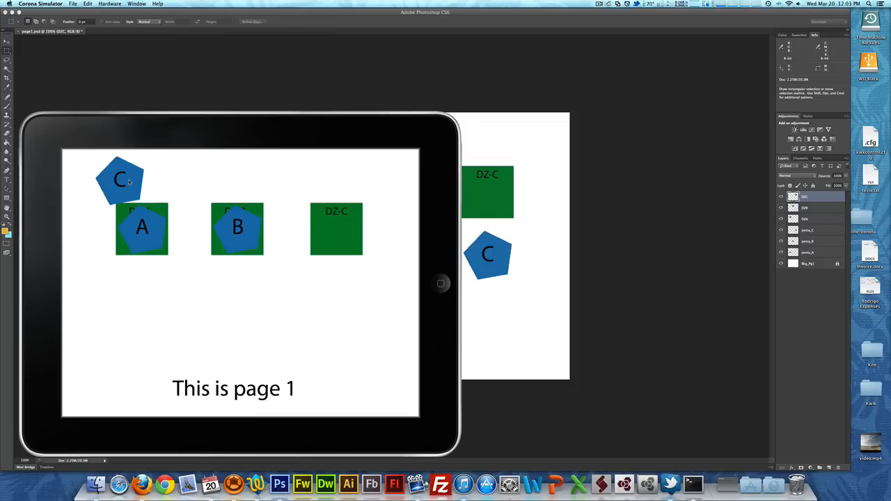
drag(129, 182, 354, 321)
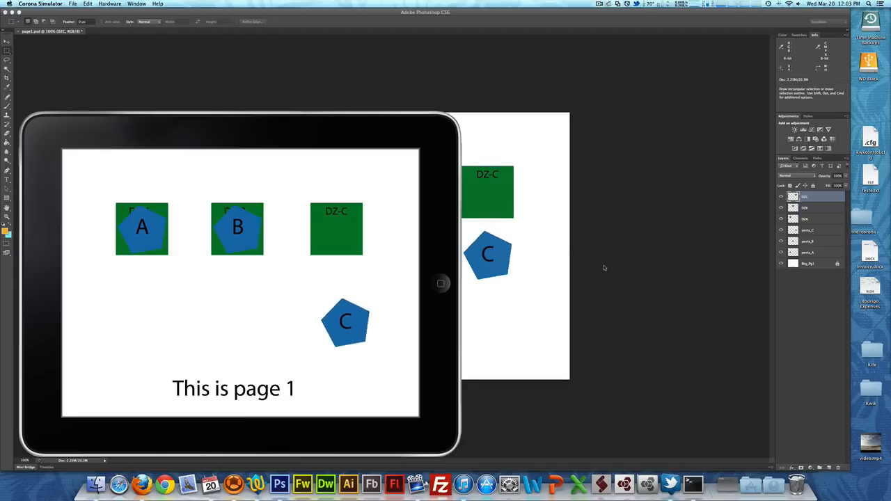
- Edit page1's drag_penta_C interaction in Photoshop so the object returns to its original position if not locked
click(600, 267)
click(712, 123)
double_click(711, 123)
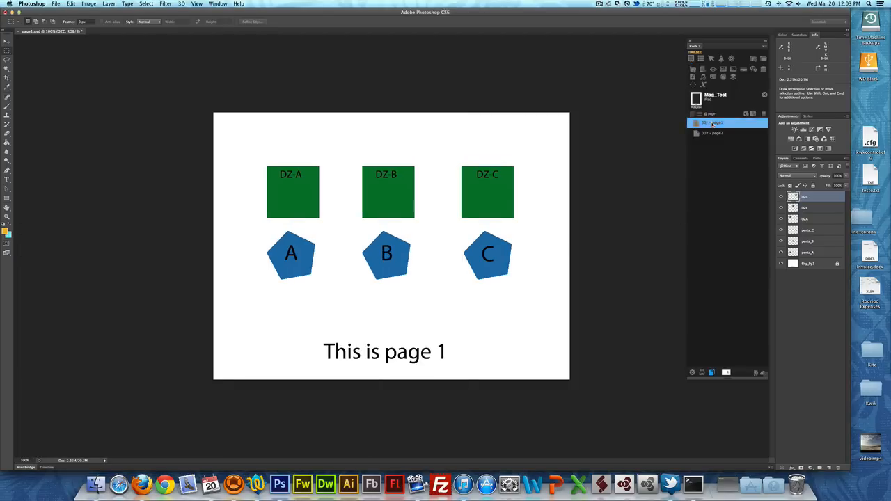
click(726, 270)
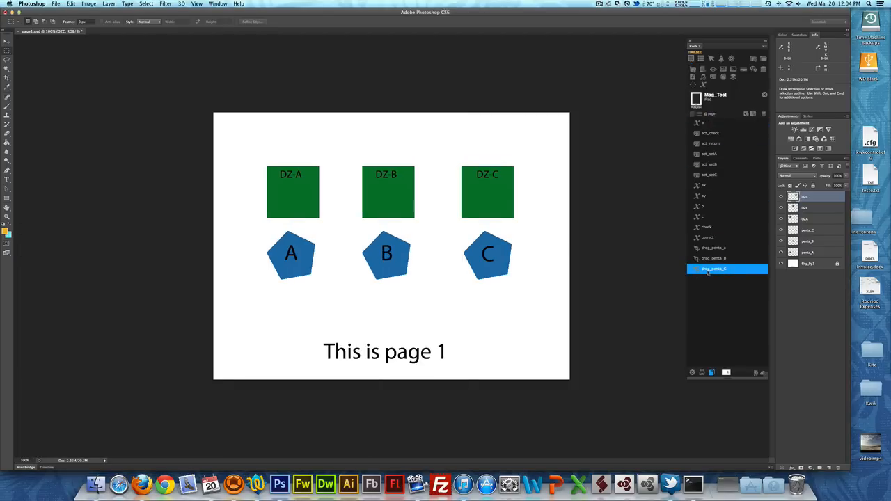
double_click(708, 271)
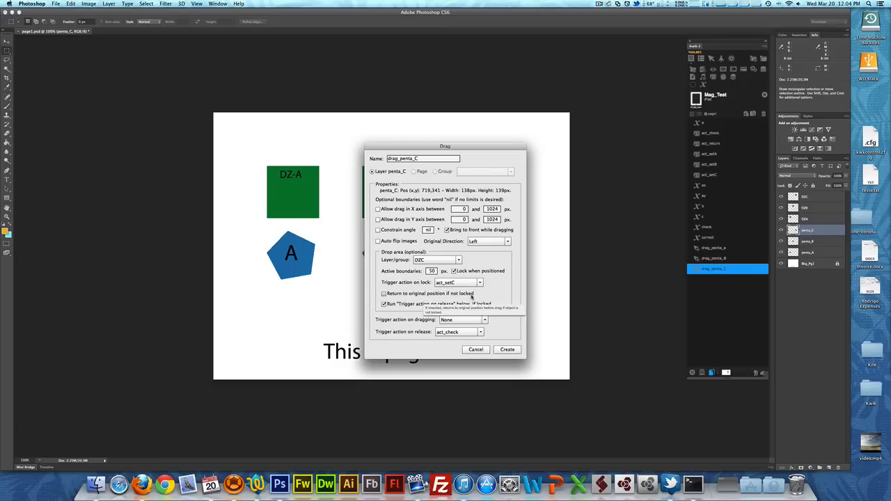
click(394, 296)
click(506, 351)
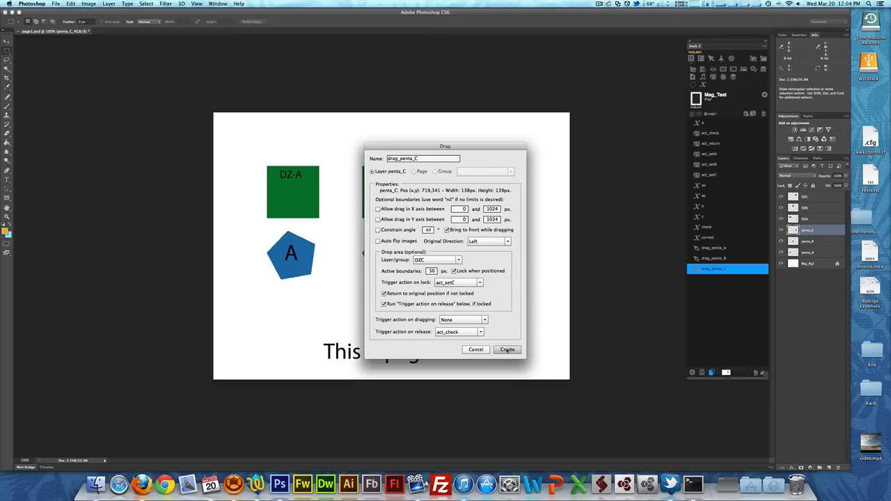
- Publish the project and test releasing pentagon C at several spots outside its drop zone in the simulator
click(696, 99)
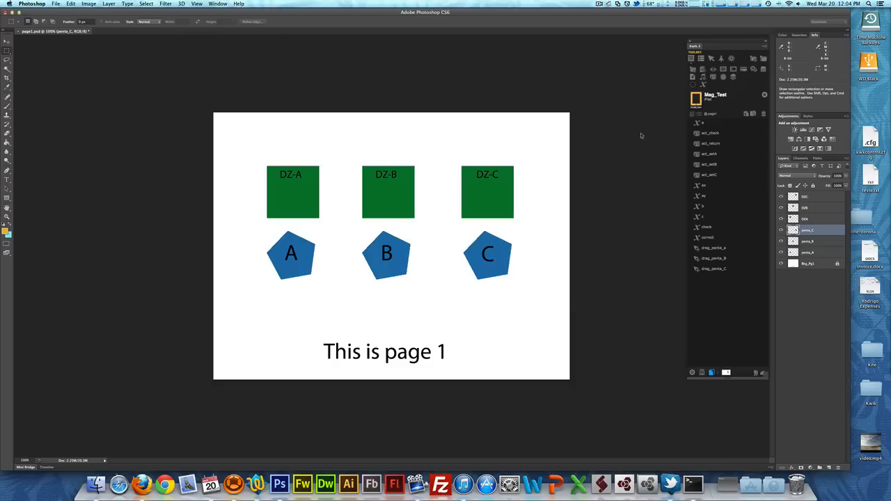
click(498, 161)
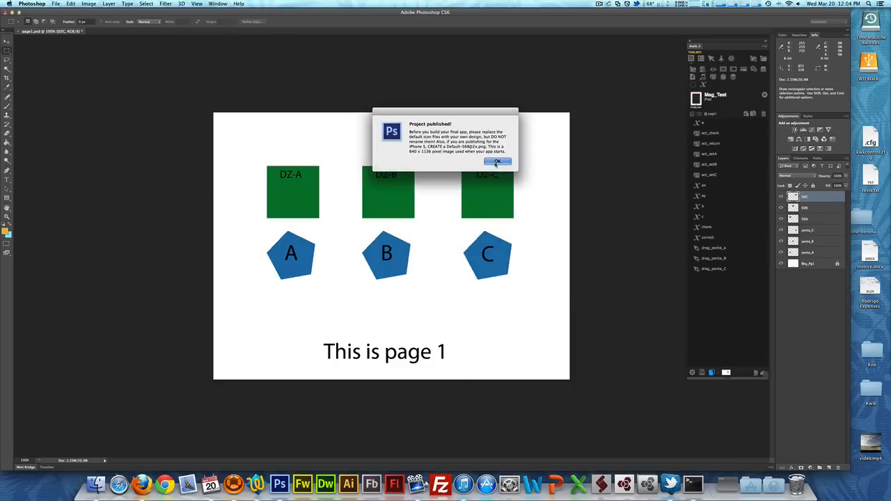
drag(338, 314, 160, 354)
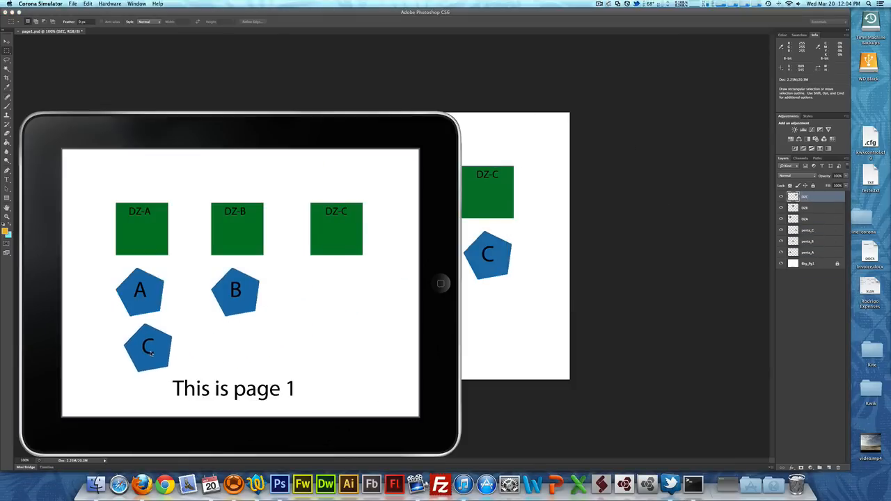
drag(336, 292, 250, 227)
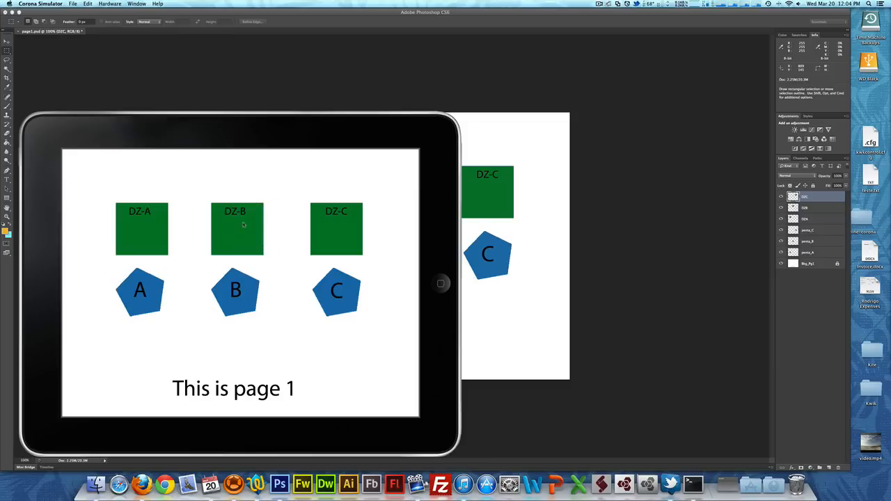
drag(328, 301, 392, 402)
drag(327, 289, 125, 342)
drag(333, 291, 170, 176)
- Back in Photoshop, copy page1 with its components and paste it as a new page named page3
click(644, 272)
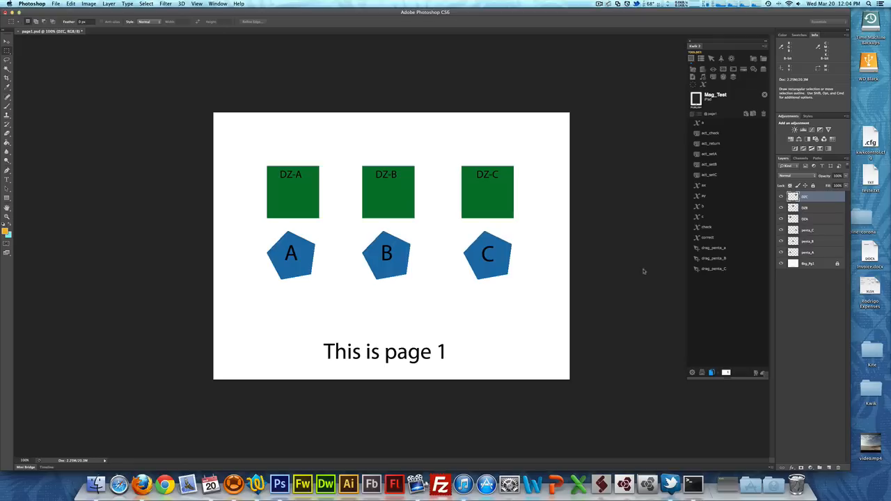
click(698, 132)
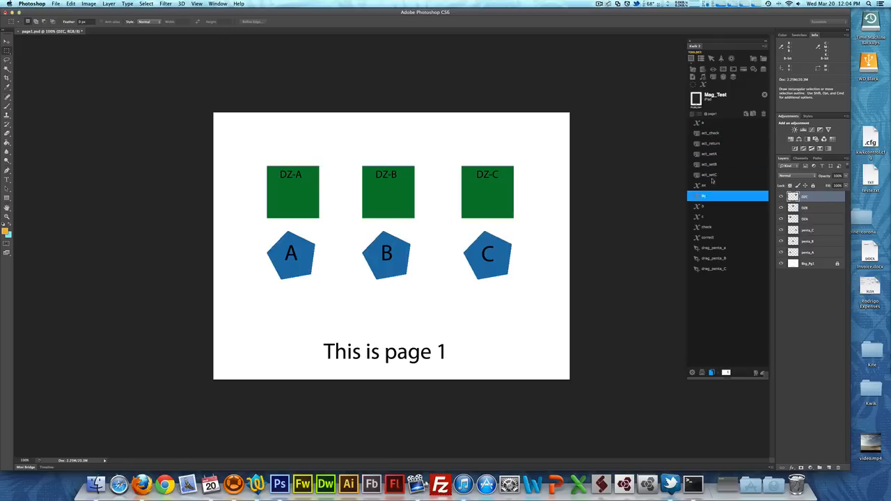
click(693, 114)
click(714, 122)
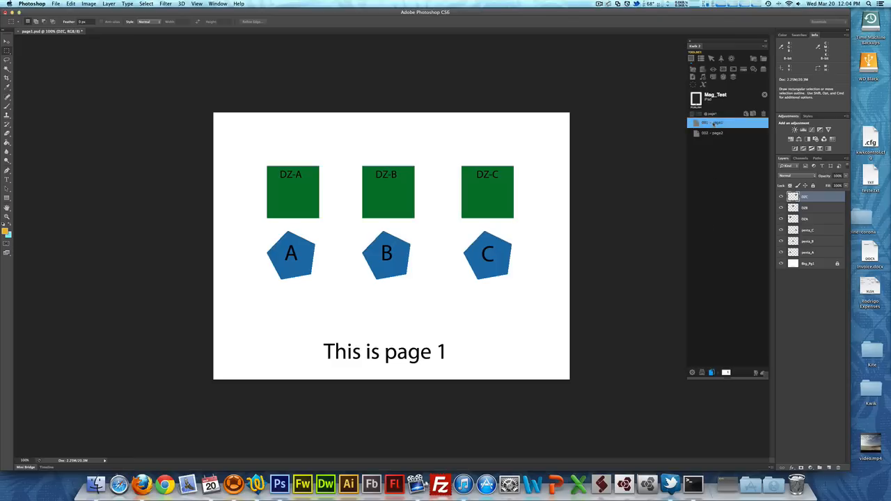
click(747, 115)
click(753, 114)
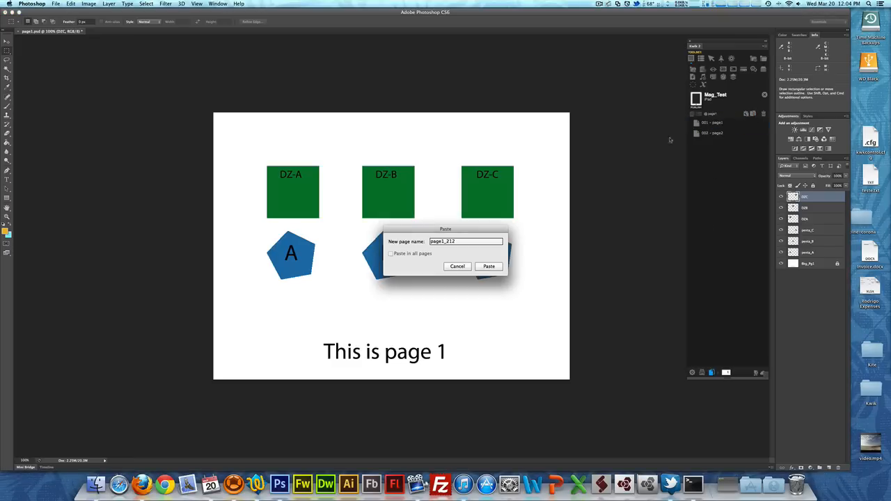
drag(441, 241, 466, 241)
text(2)
click(489, 266)
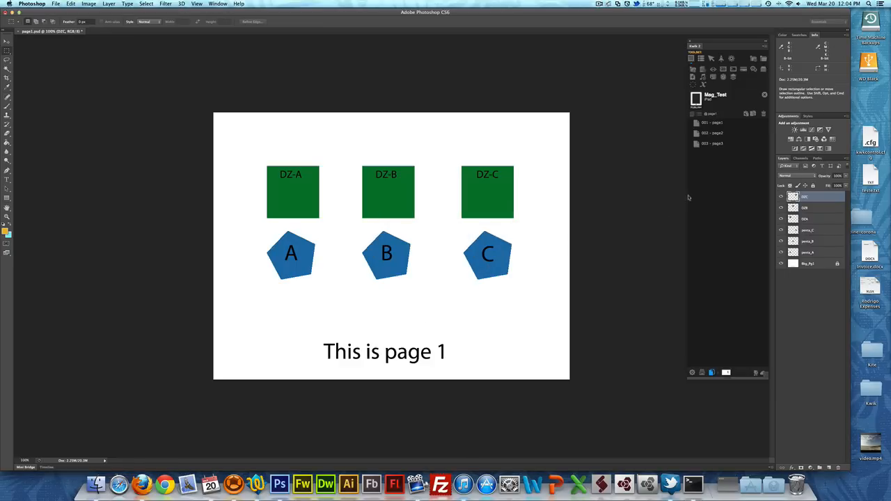
- Open page3, view the page components, and close the Mag_Test project with the changes to page1.psd saved
double_click(717, 144)
click(715, 122)
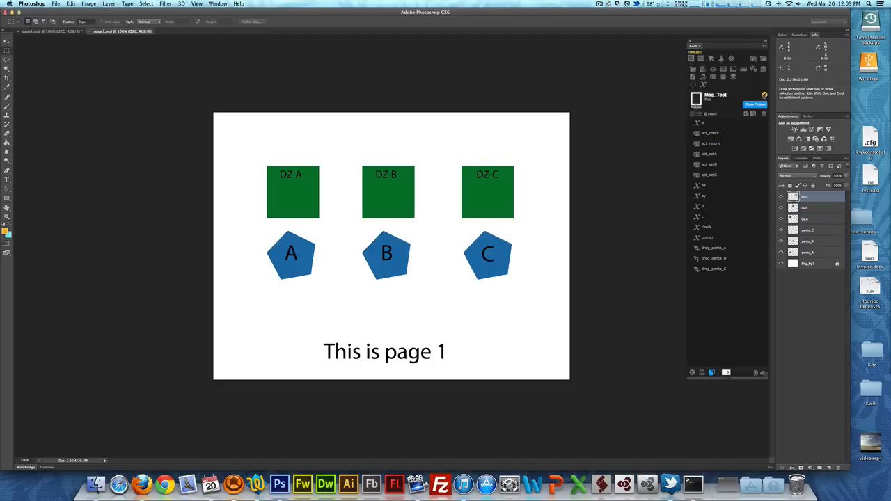
click(764, 95)
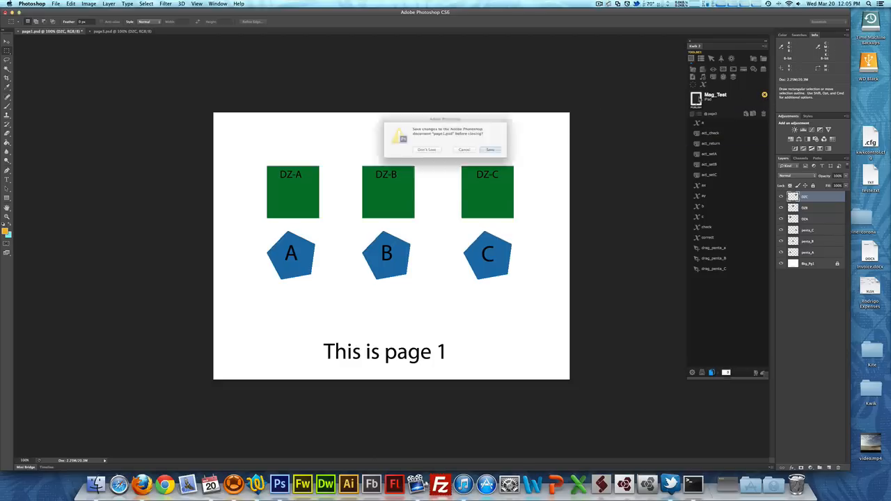
click(499, 153)
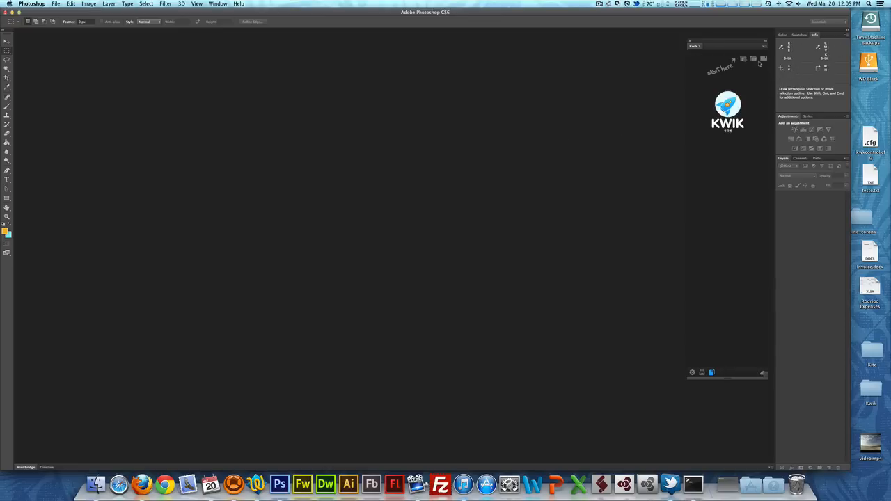
- Open the zTutorial project from the K2 folder
click(754, 61)
scroll(407, 233, down, 10)
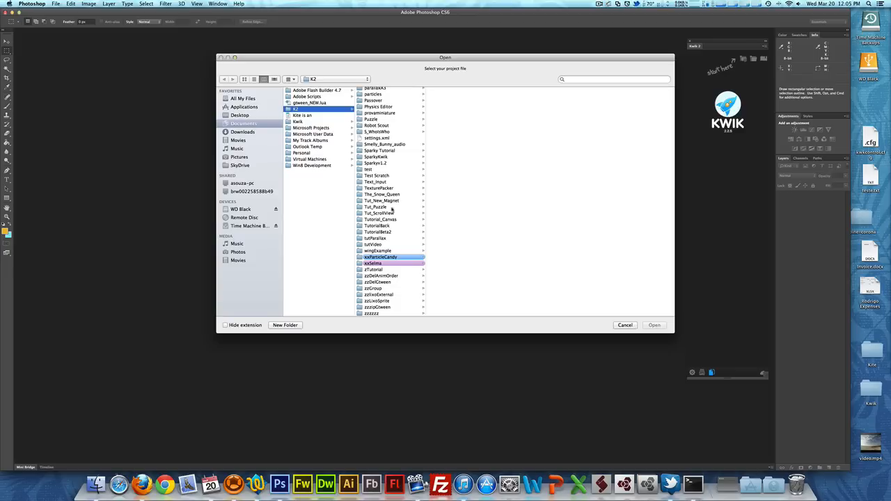
click(379, 270)
double_click(450, 103)
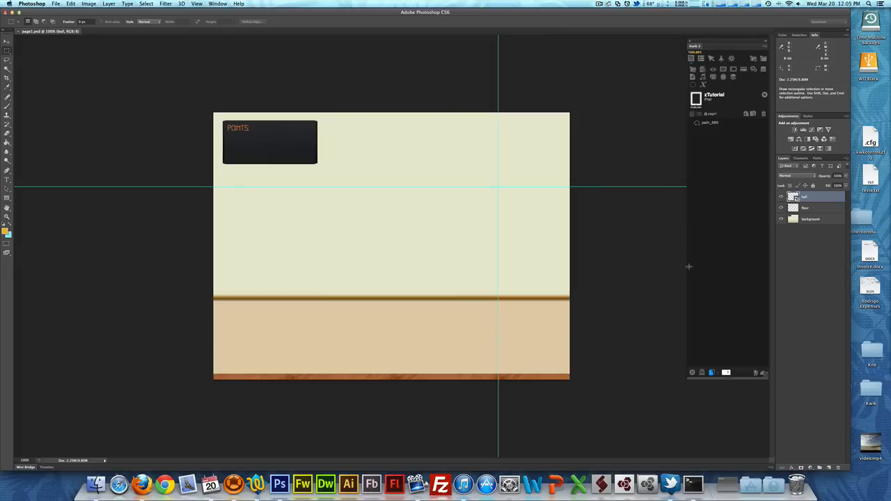
- Move the off-canvas ball closer to the canvas edge with Free Transform, keeping it outside the page
key(super+t)
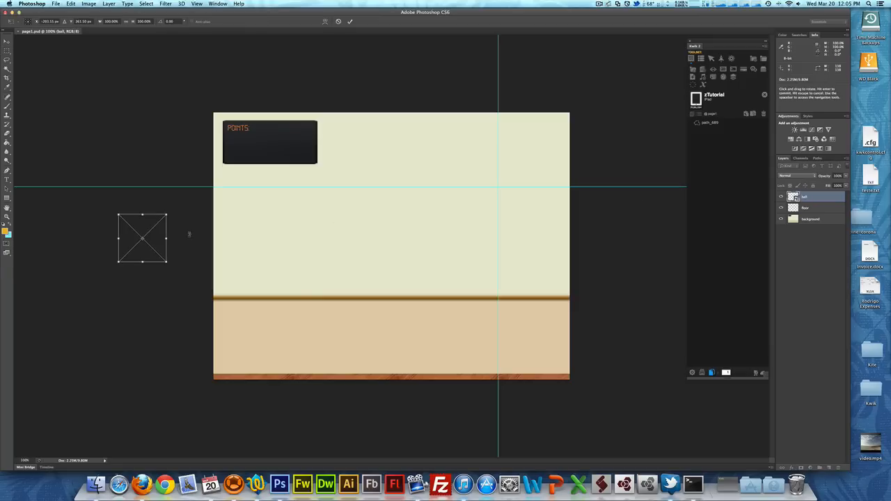
drag(148, 238, 172, 211)
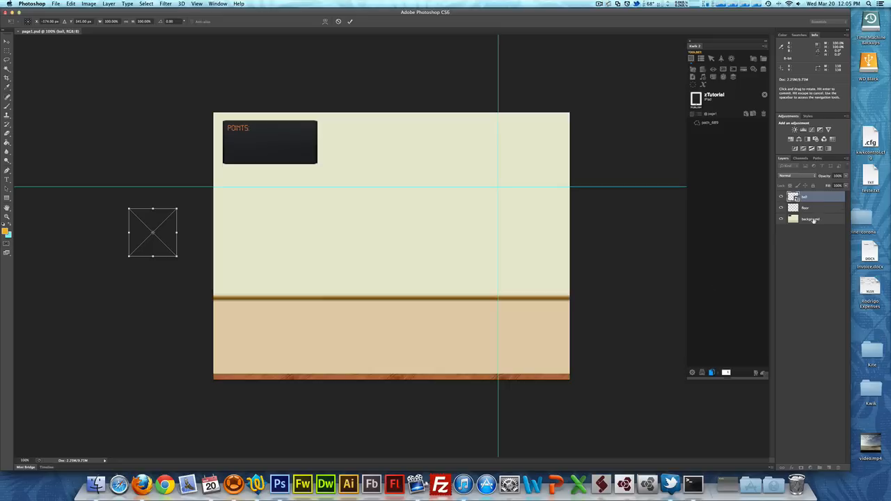
click(818, 158)
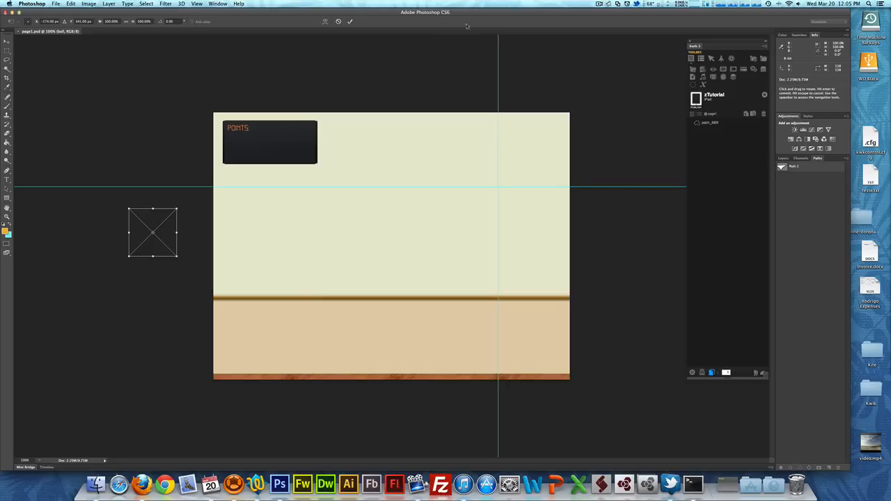
click(350, 21)
- Display Path 1 and recreate the ball's path_689 animation with its existing path and breadcrumb settings
click(794, 167)
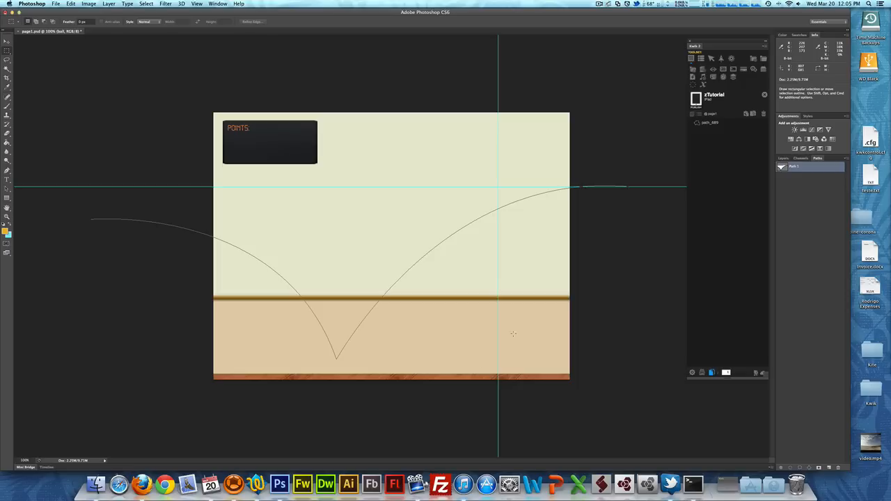
click(714, 123)
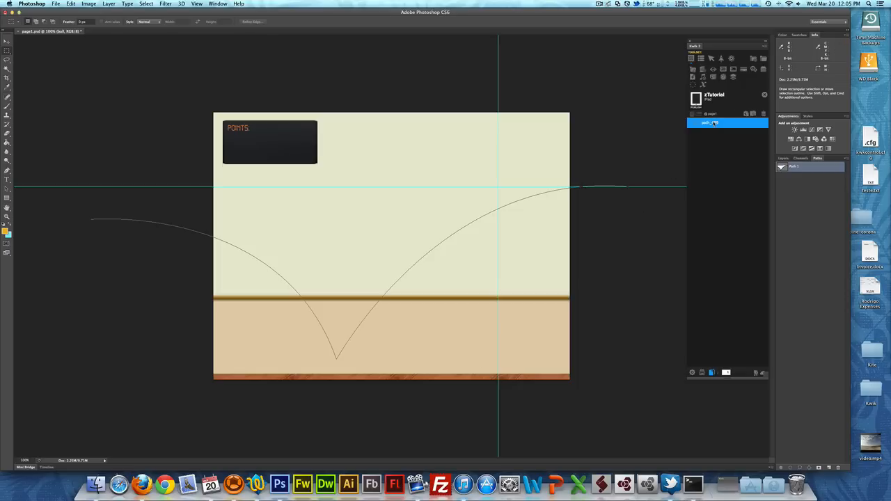
click(696, 175)
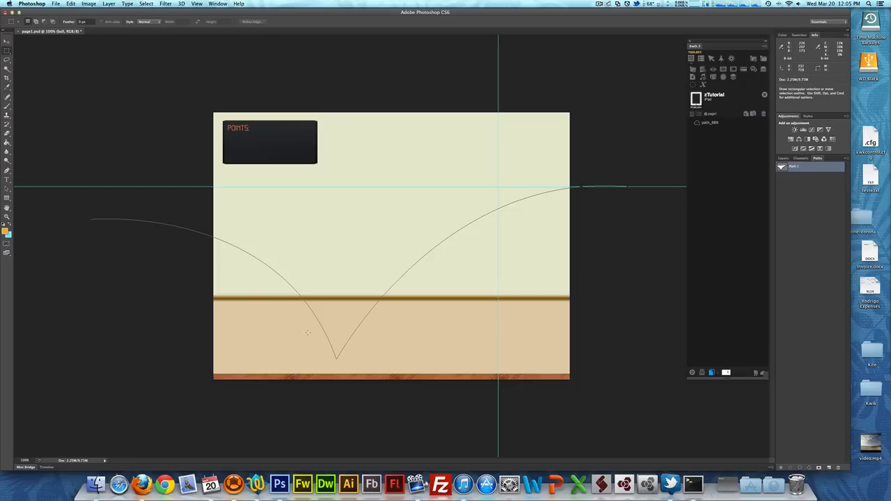
click(702, 123)
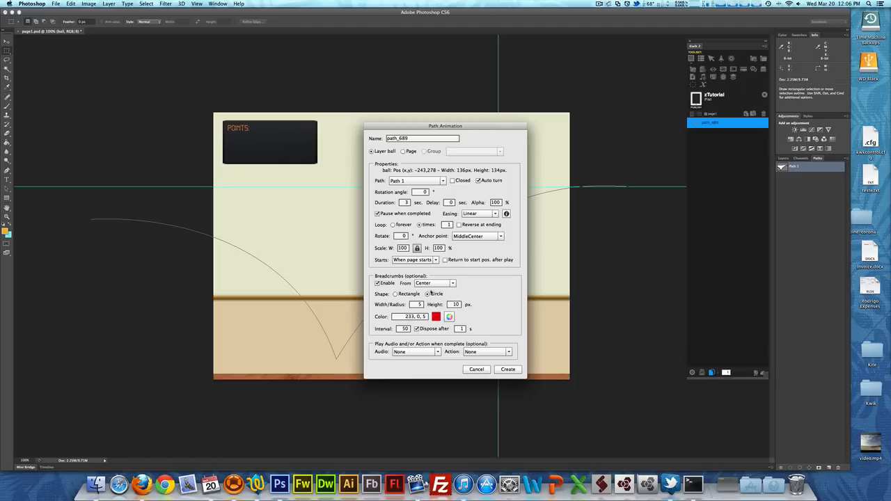
click(508, 369)
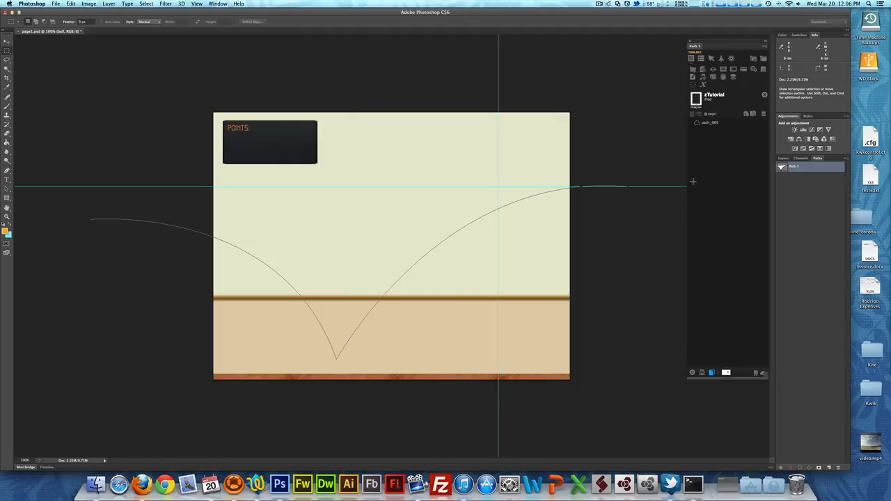
- Publish zTutorial, open it in Corona Simulator, replay the ball's animation, and return to Photoshop
click(695, 104)
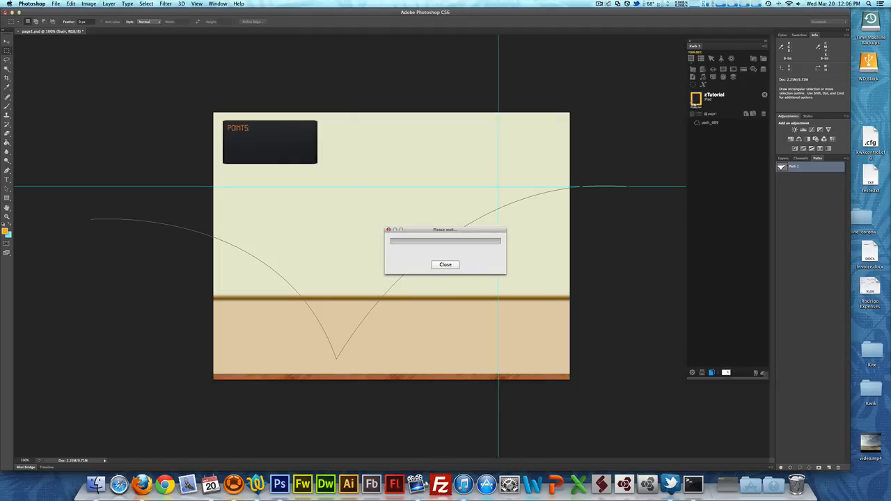
click(506, 164)
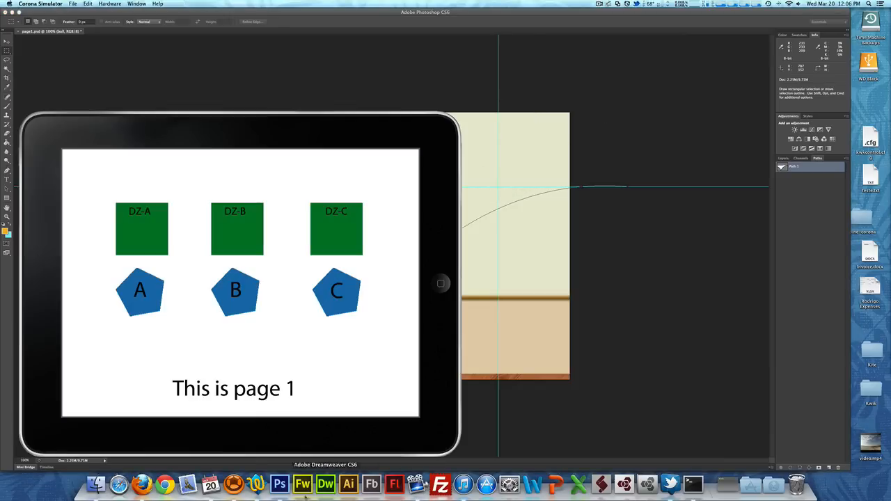
click(72, 3)
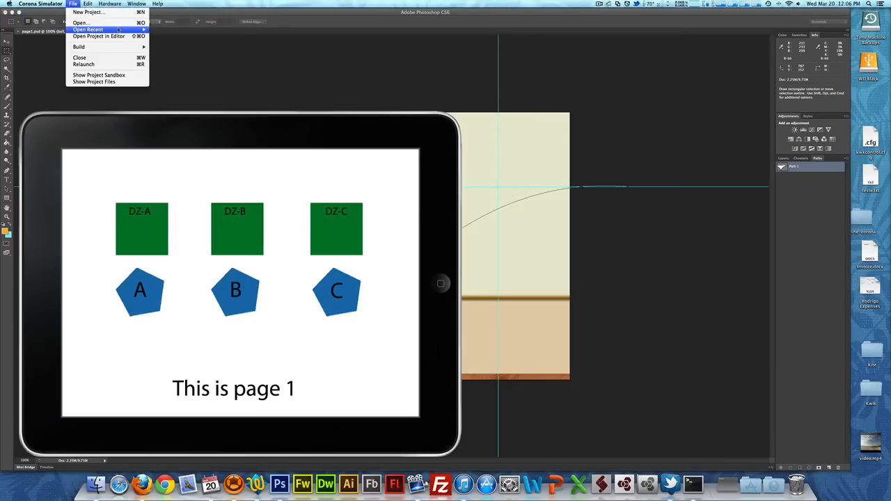
mouse_move(104, 29)
click(178, 31)
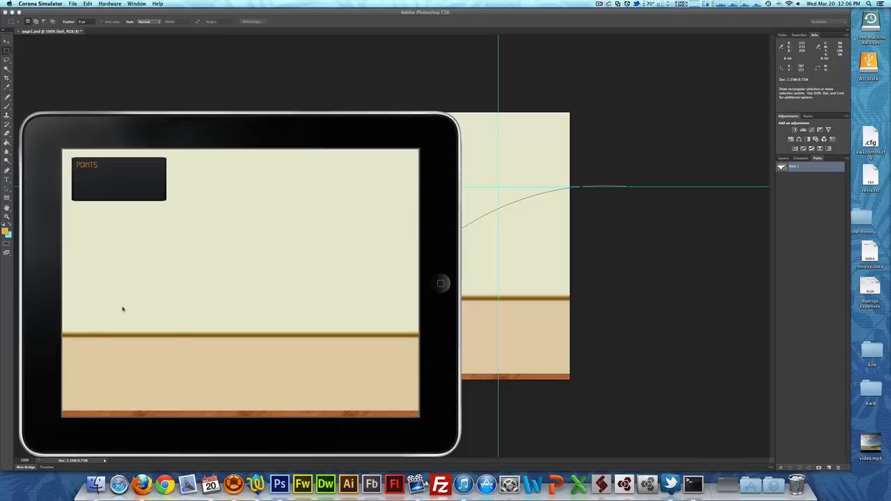
key(super+r)
click(592, 167)
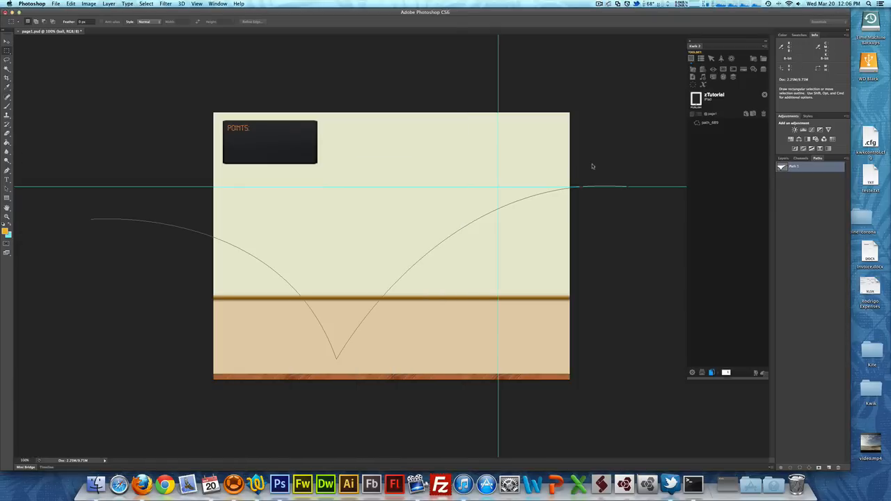
- Set path_689's breadcrumbs to radius 10, interval 30 and disposal after 2 seconds, and republish the project to preview it in the simulator
double_click(709, 123)
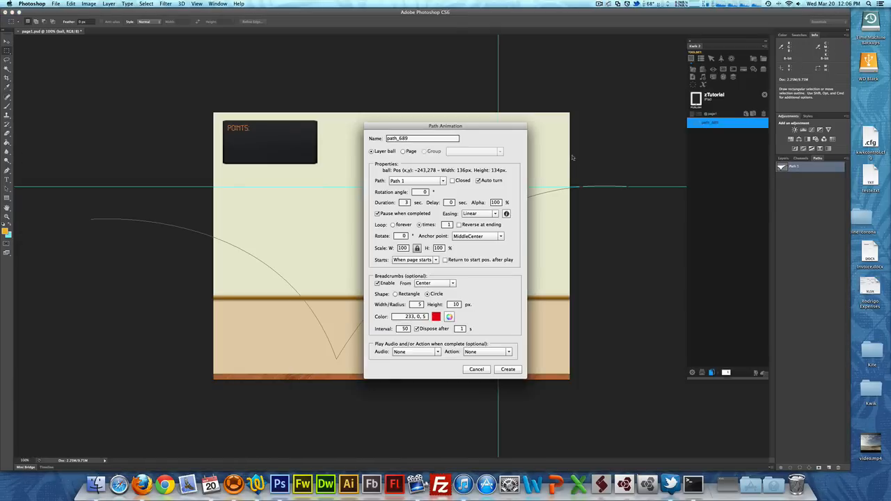
click(446, 284)
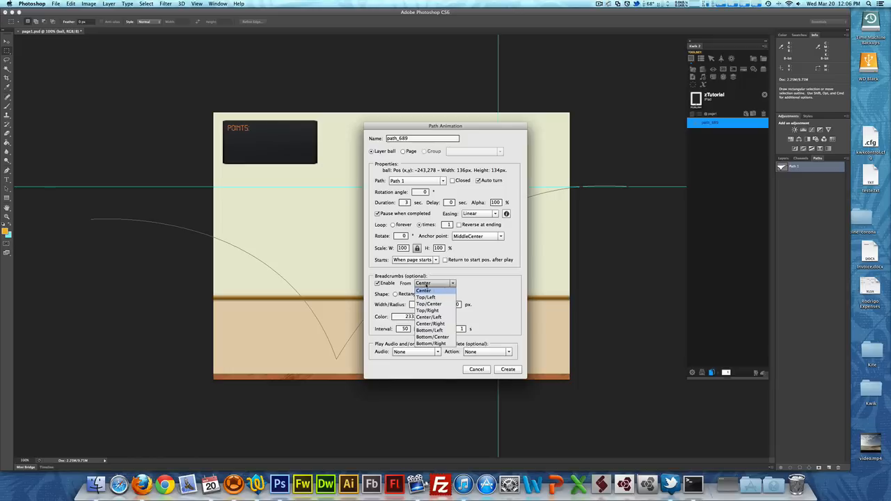
click(427, 291)
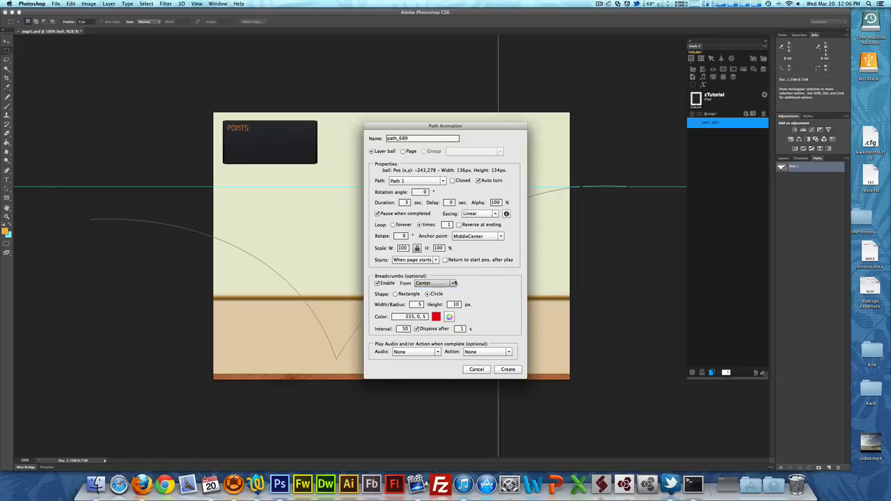
click(412, 304)
double_click(412, 305)
text(10)
double_click(404, 329)
text(30)
double_click(460, 329)
click(508, 369)
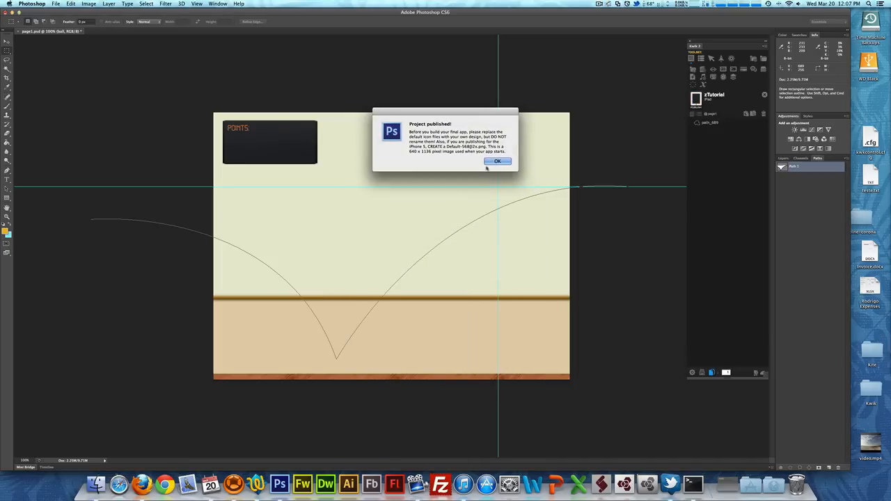
click(496, 163)
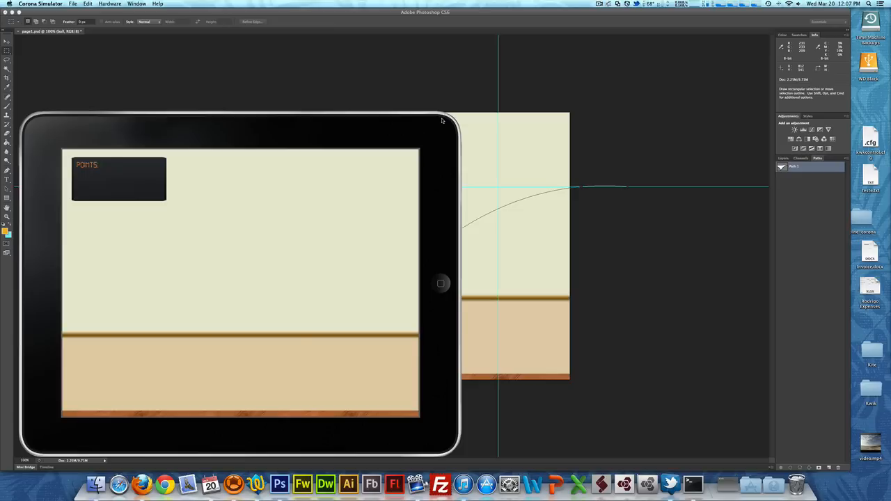
click(432, 76)
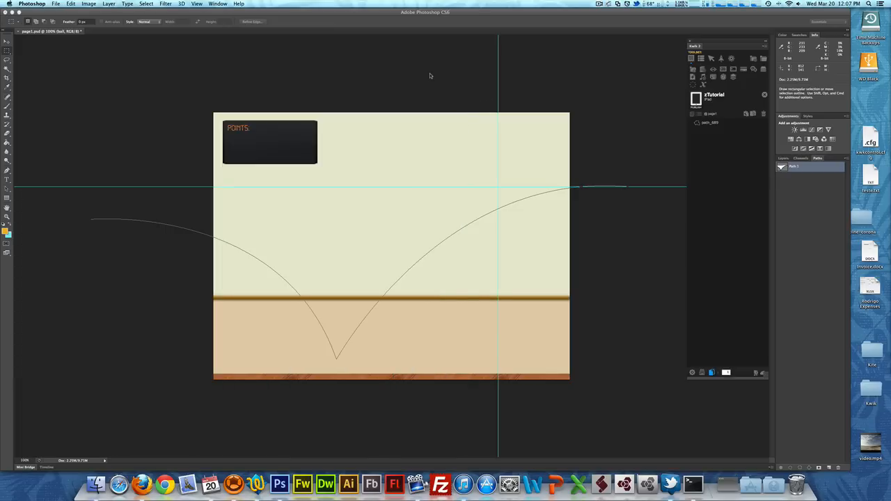
- Set path_689's breadcrumbs to radius 7, color rand and interval 10 with disposal disabled, and republish the project to preview it in the simulator
click(710, 124)
click(418, 306)
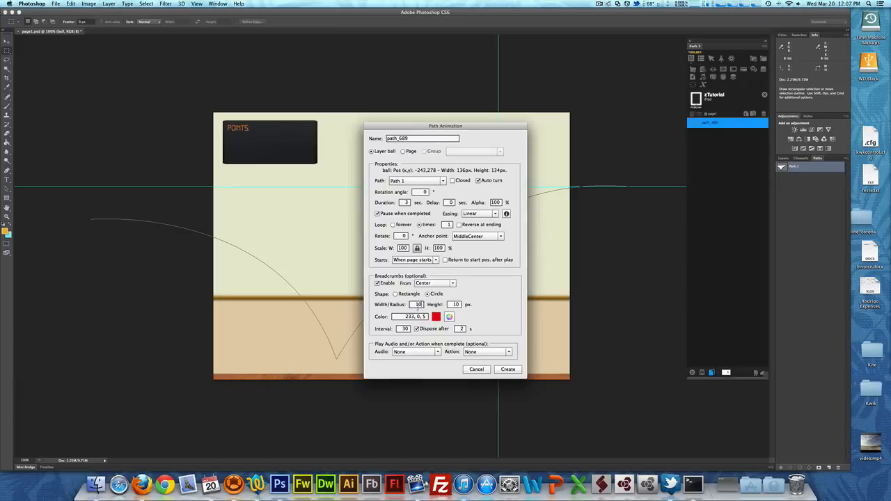
text(7)
click(417, 329)
triple_click(405, 317)
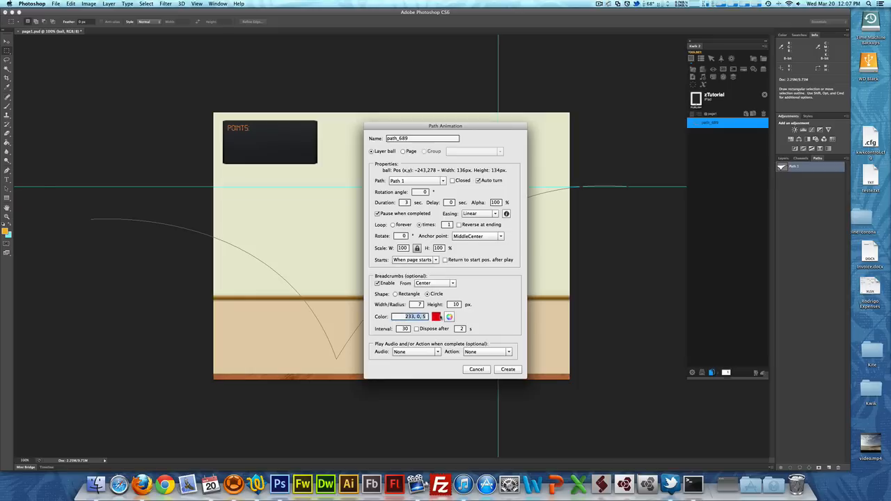
text(rand)
click(507, 370)
key(Tab)
text(10)
click(508, 370)
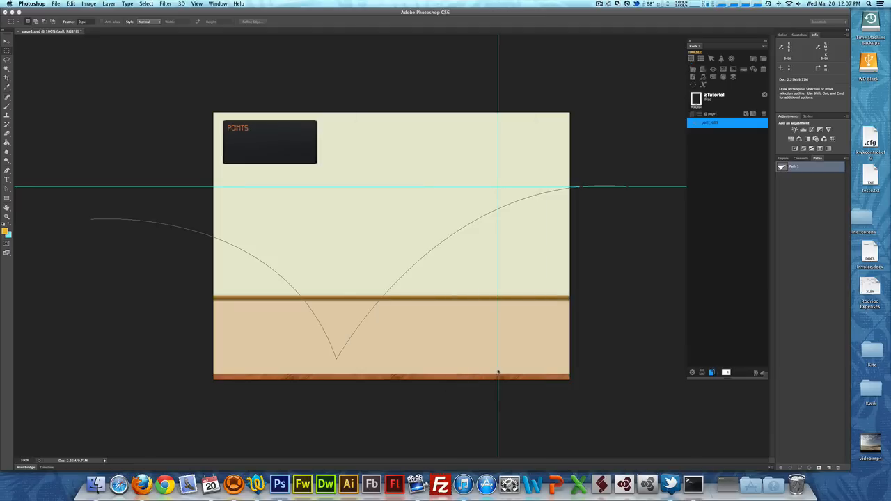
click(494, 163)
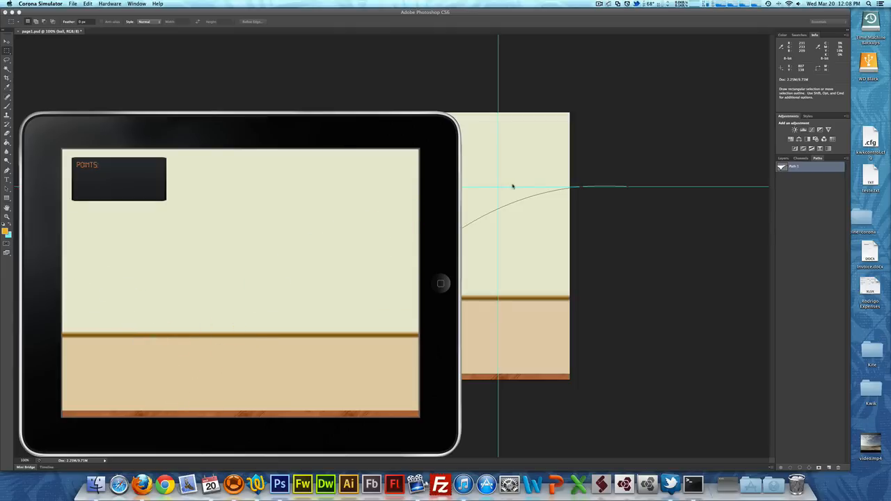
click(607, 95)
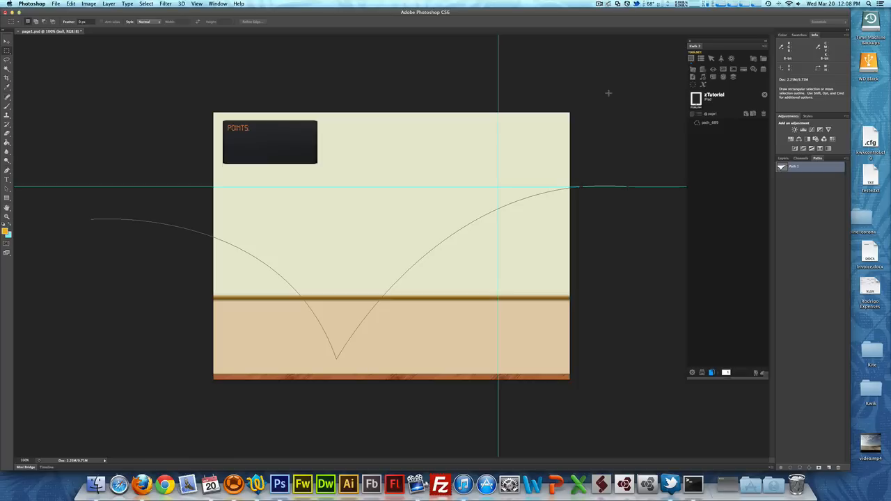
- Paste the page copied from Mag_Test into the zTutorial project as a new page named page2
click(754, 114)
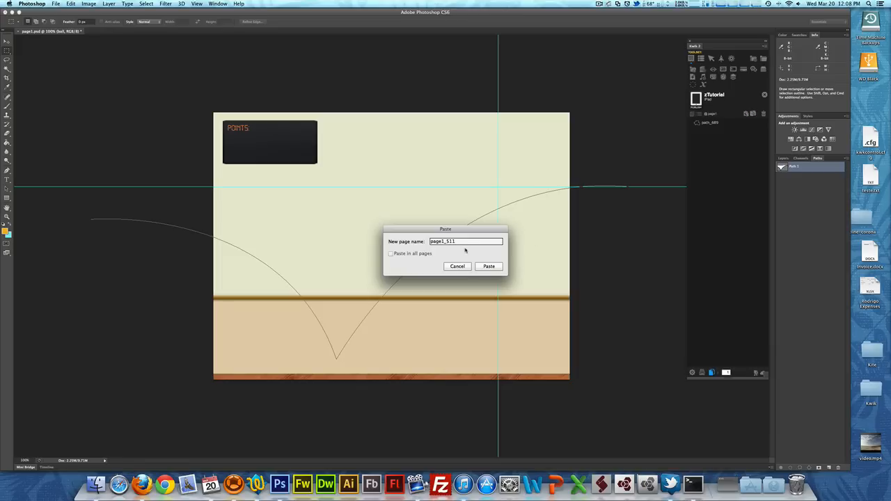
double_click(443, 242)
drag(442, 242, 473, 241)
text(2)
click(493, 267)
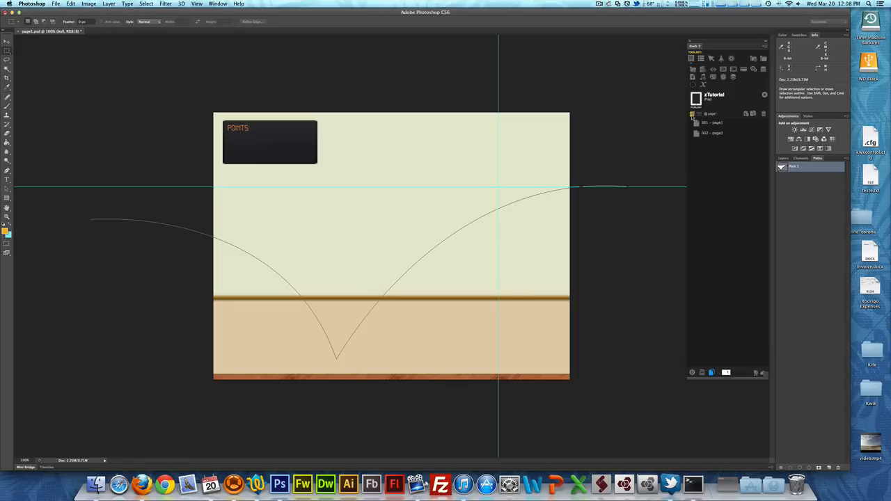
- Open page2 to check its pasted components, and delete the page from the project
double_click(710, 133)
click(705, 249)
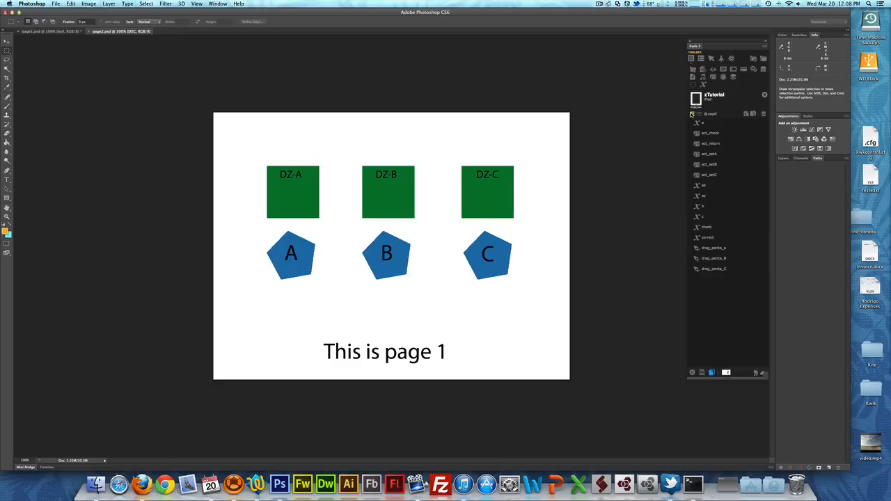
click(692, 114)
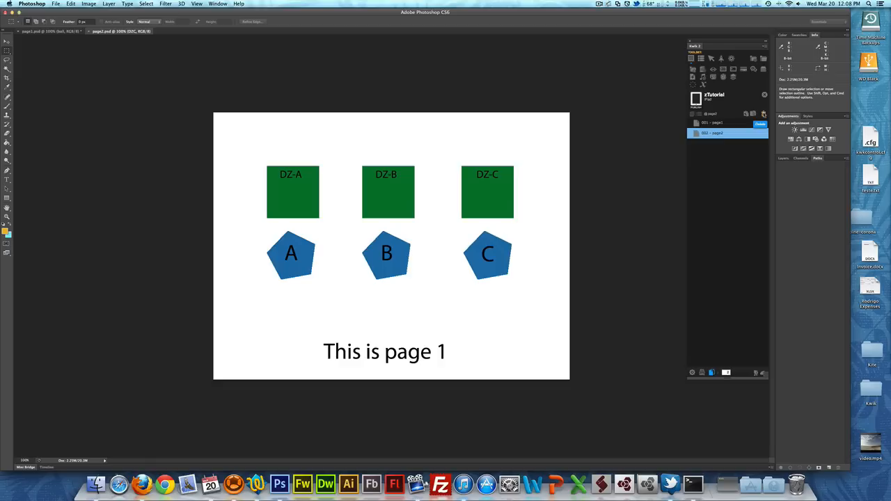
click(764, 115)
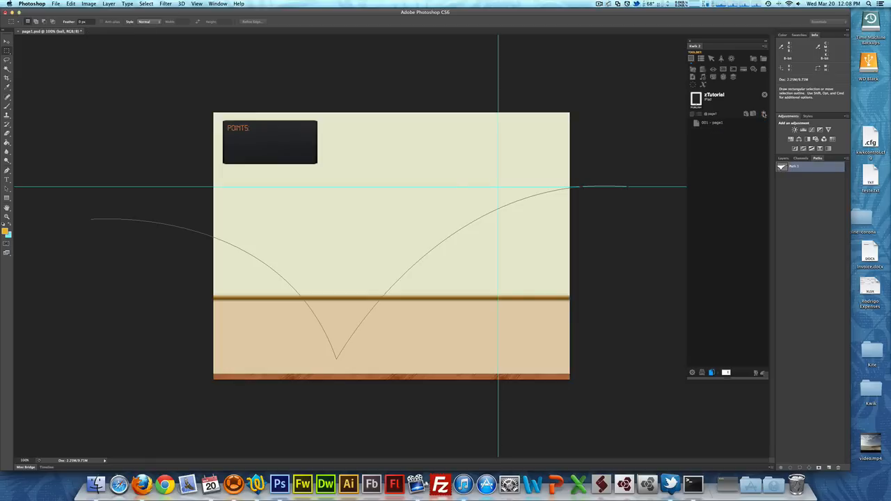